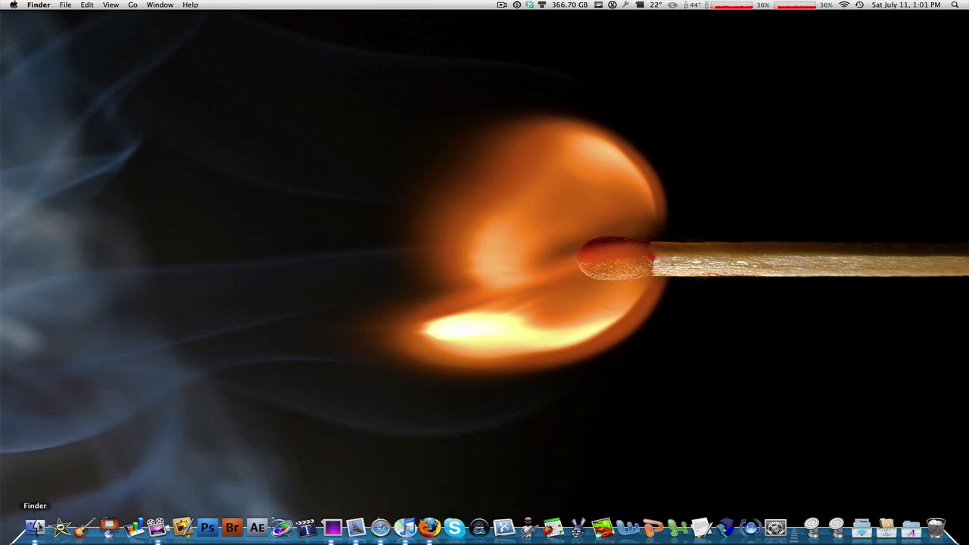
- Open a Finder window on the Movies folder and shorten it to expose the desktop
{"action": "left_click", "coordinate": [38, 525]}
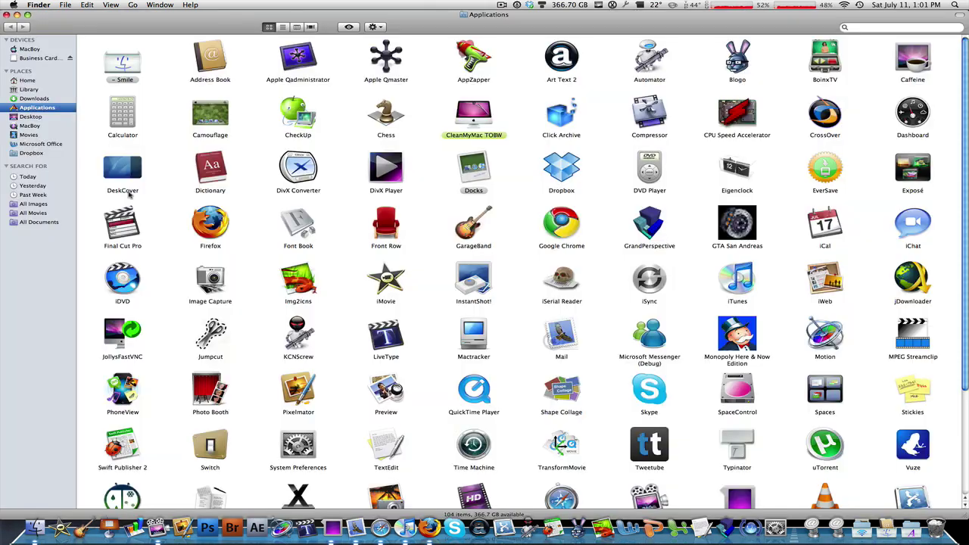
{"action": "left_click", "coordinate": [38, 136]}
{"action": "left_click_drag", "start_coordinate": [964, 512], "coordinate": [964, 191]}
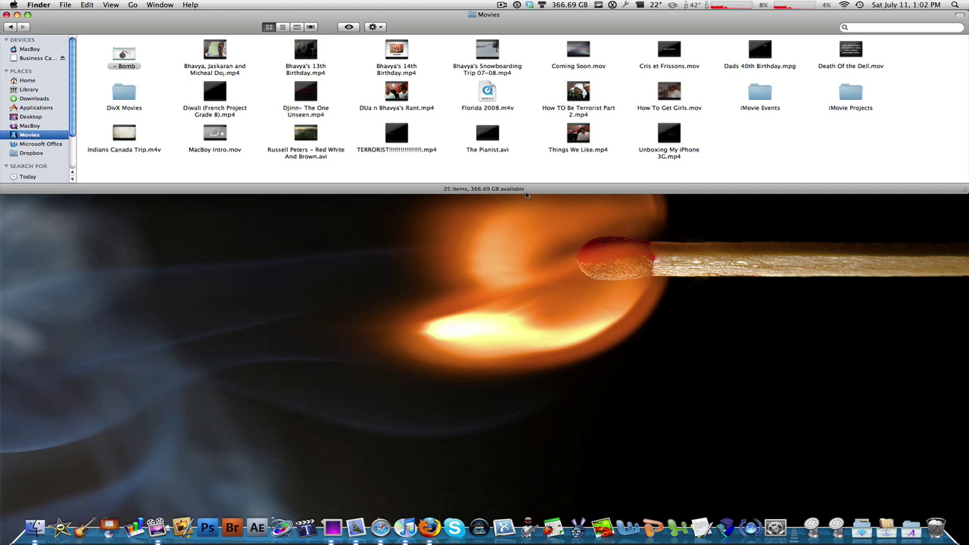
{"action": "left_click", "coordinate": [210, 133]}
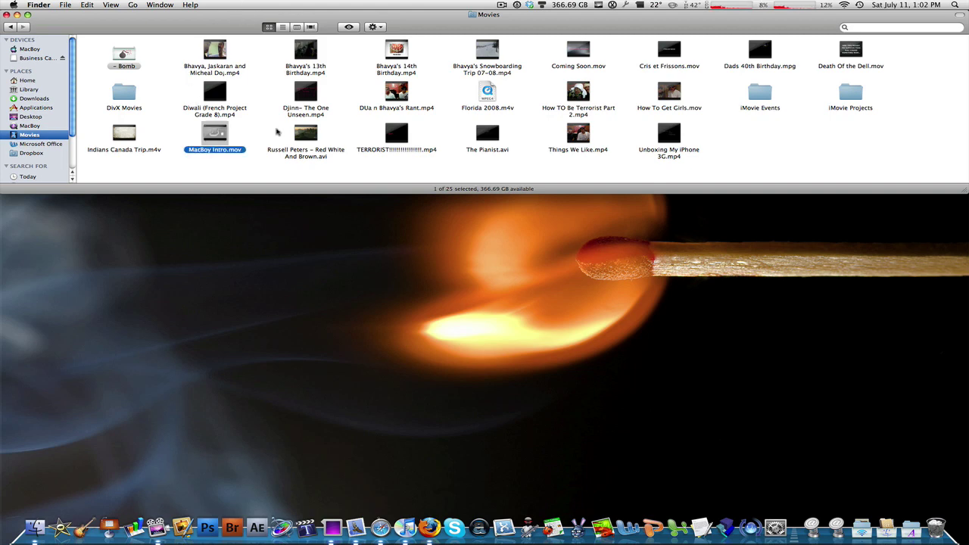
{"action": "key", "text": "Return"}
{"action": "key", "text": "Right"}
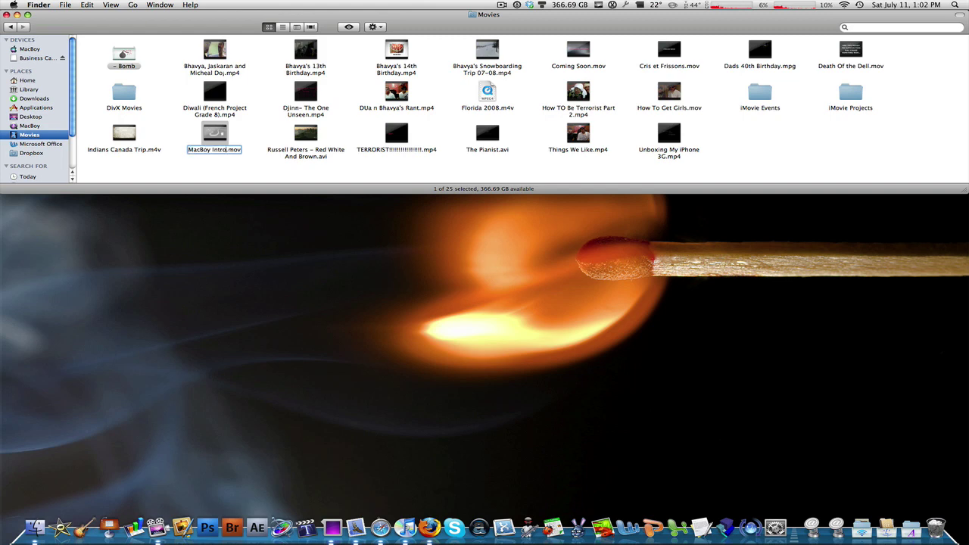
{"action": "key", "text": "BackSpace"}
{"action": "key", "text": "BackSpace"}
{"action": "type", "text": "p4"}
{"action": "key", "text": "Return"}
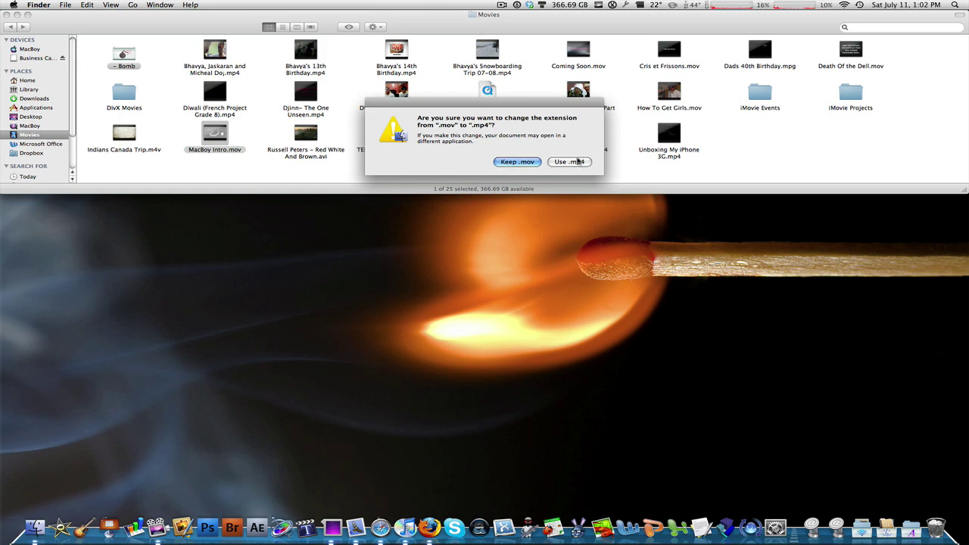
{"action": "left_click", "coordinate": [498, 162]}
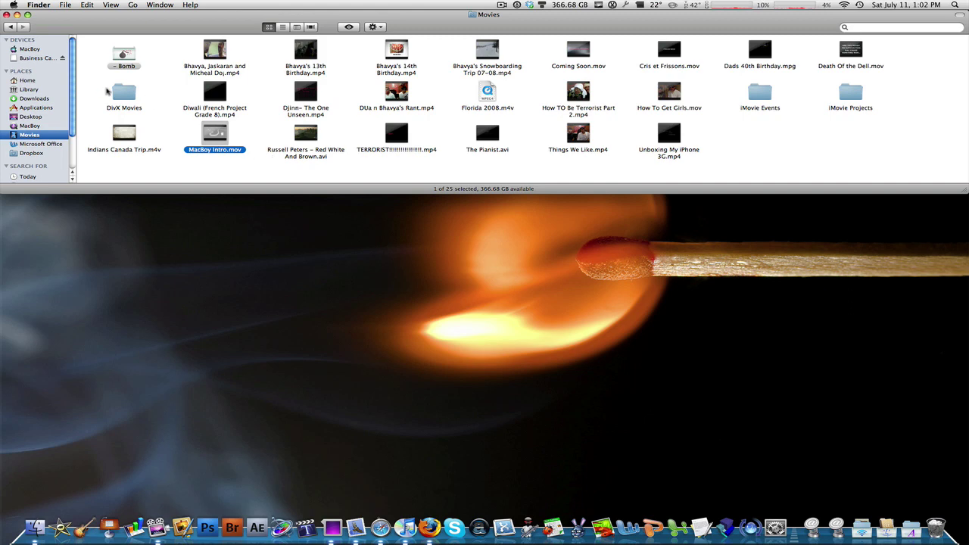
- Launch MPEG Streamclip through a Spotlight search for 'm'
{"action": "key", "text": "super+space"}
{"action": "type", "text": "m"}
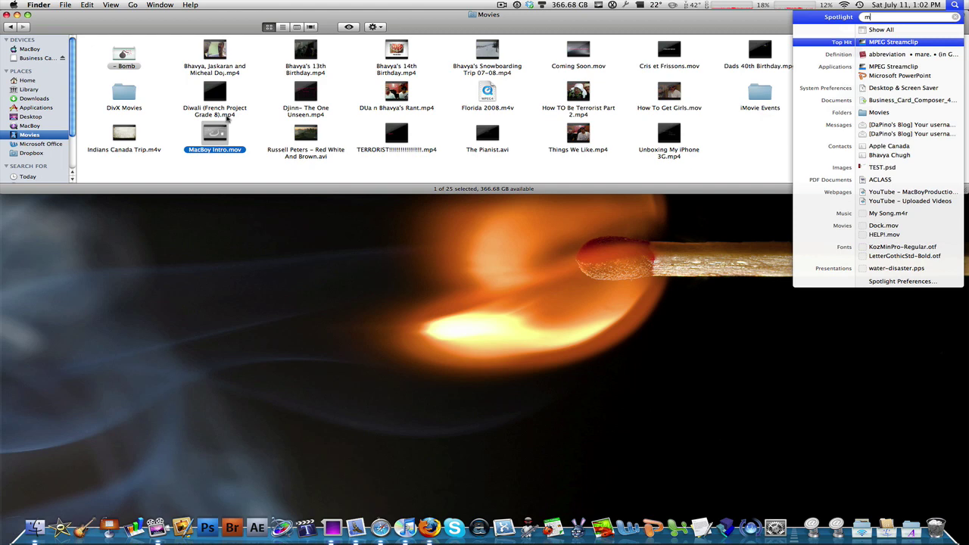
{"action": "key", "text": "Return"}
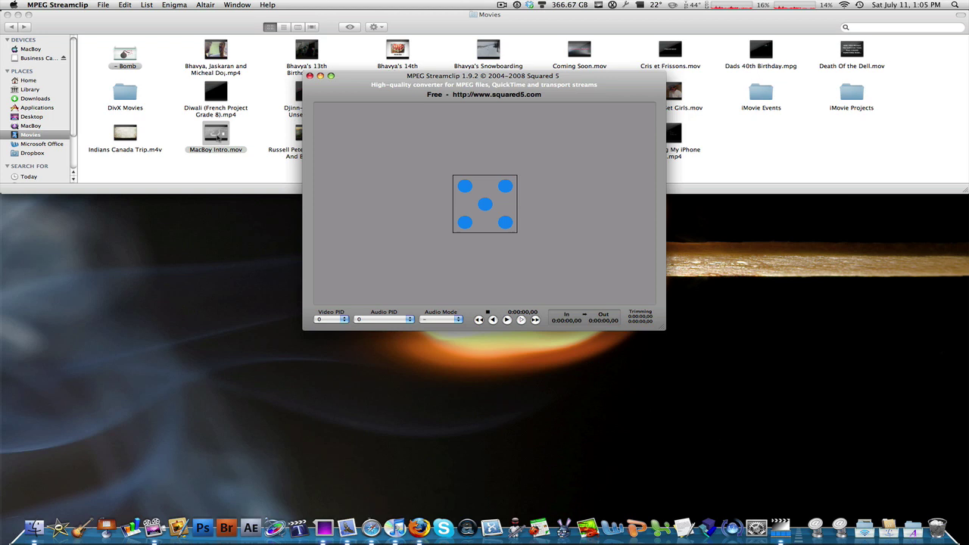
- Drag MacBoy Intro.mov into the Streamclip player and briefly preview it
{"action": "left_click_drag", "start_coordinate": [217, 136], "coordinate": [457, 184]}
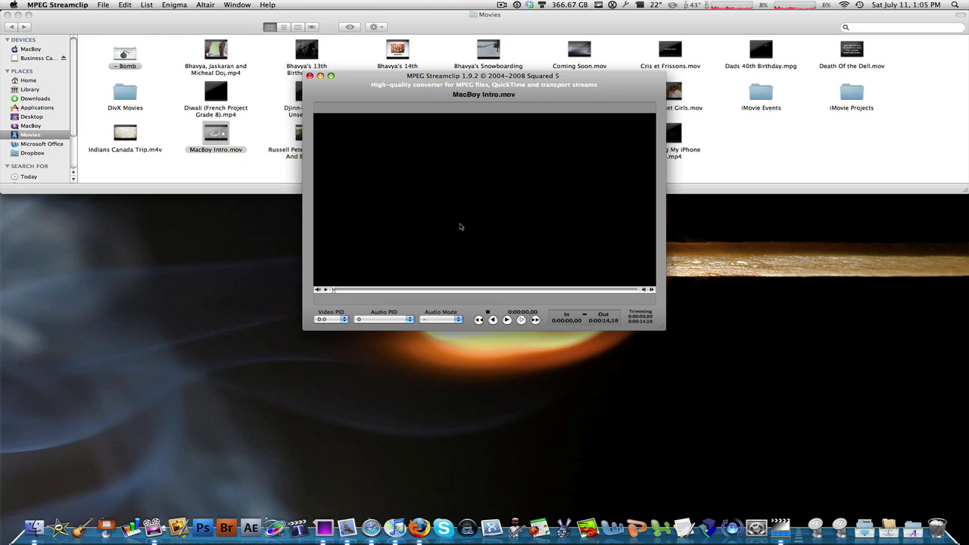
{"action": "left_click", "coordinate": [326, 290]}
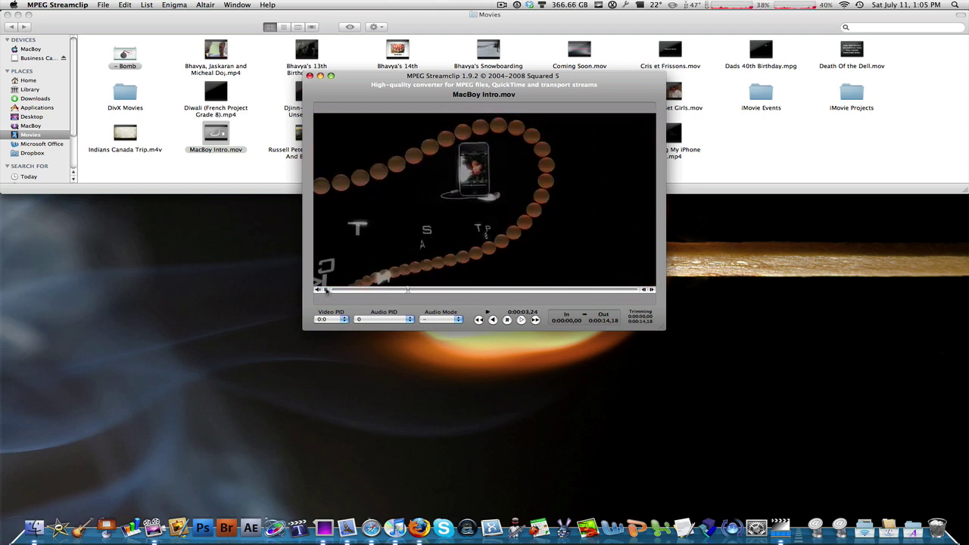
{"action": "left_click", "coordinate": [326, 290]}
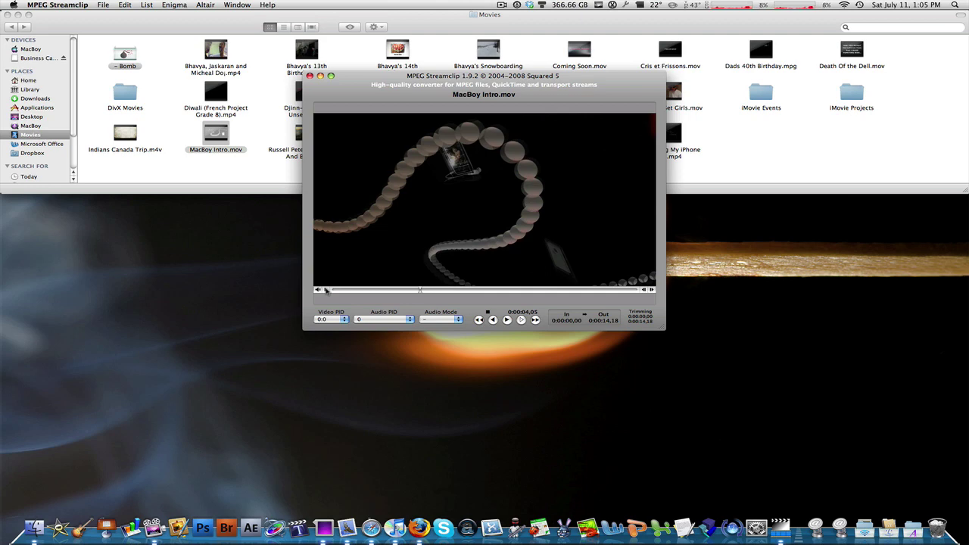
- Inspect the Video PID stream choices, leaving them unchanged, and open the File menu
{"action": "left_click", "coordinate": [343, 319]}
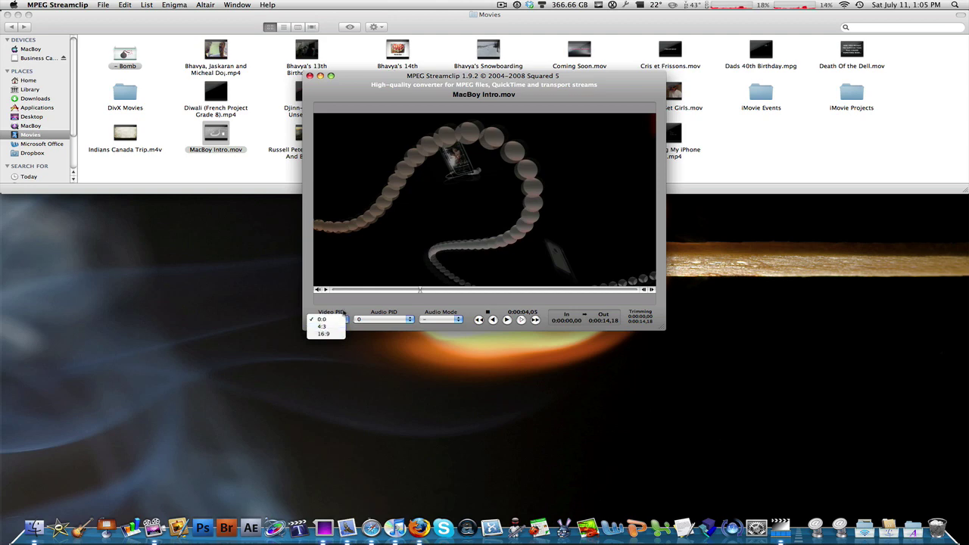
{"action": "left_click", "coordinate": [344, 312]}
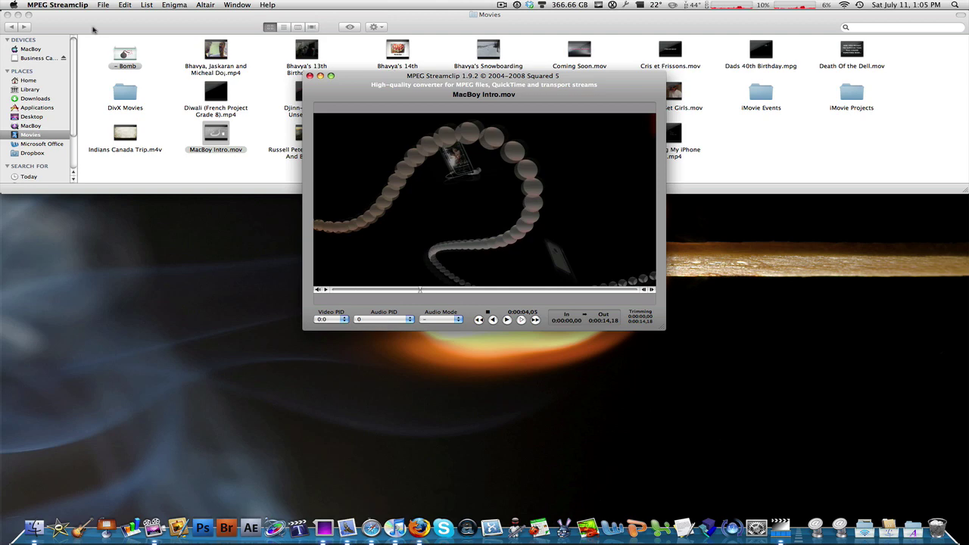
{"action": "left_click", "coordinate": [98, 5]}
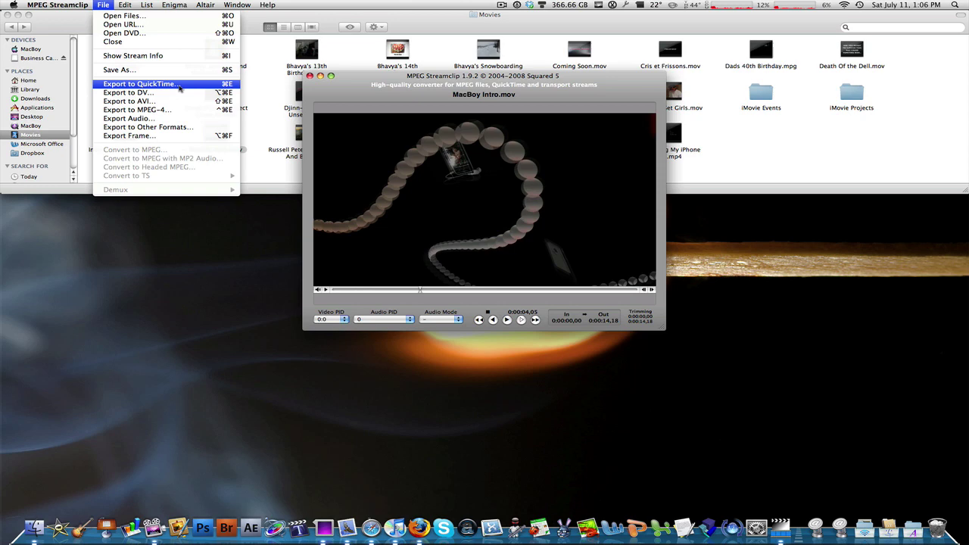
{"action": "left_click", "coordinate": [180, 84]}
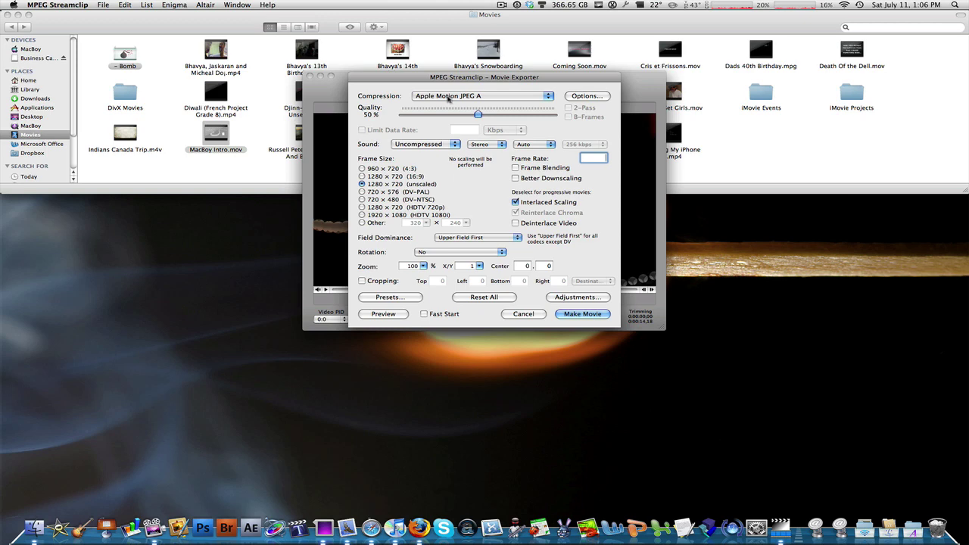
{"action": "left_click", "coordinate": [449, 99]}
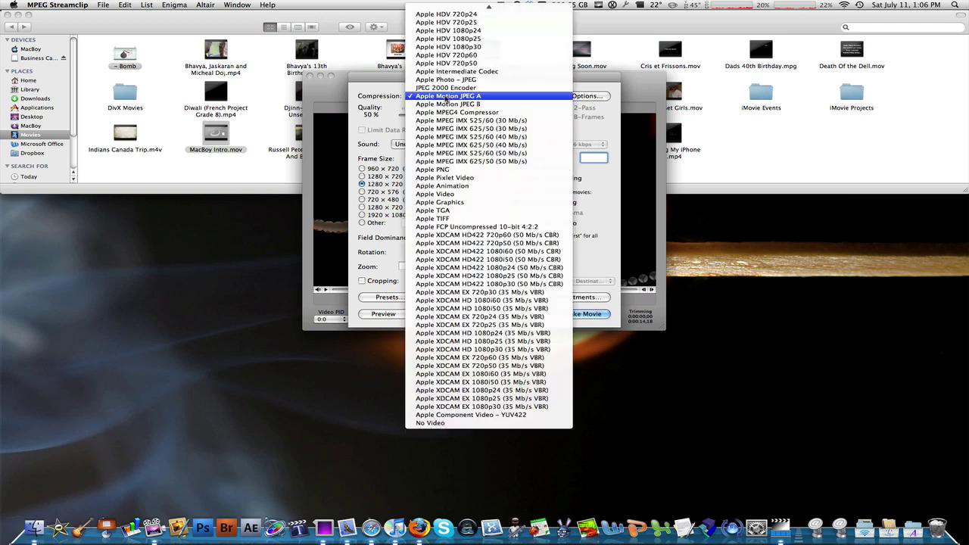
{"action": "left_click", "coordinate": [375, 102]}
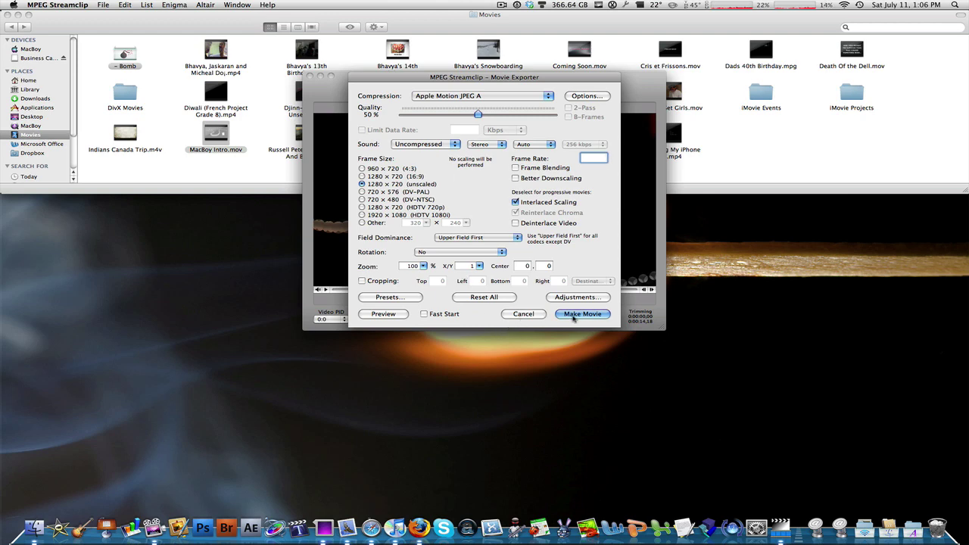
{"action": "left_click", "coordinate": [521, 317]}
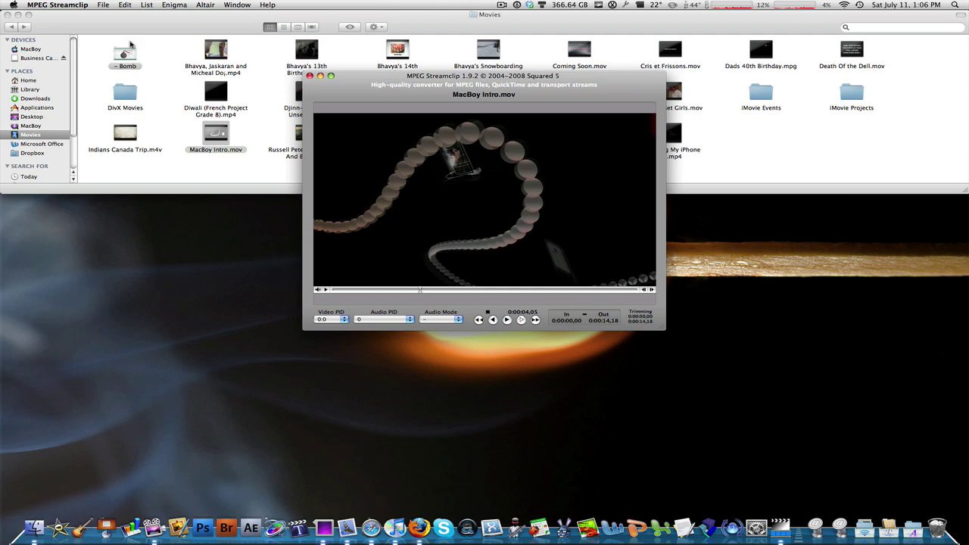
- Export to MPEG-4 using H.264, 100% quality and frame rate 100, then make the MP4
{"action": "left_click", "coordinate": [101, 4]}
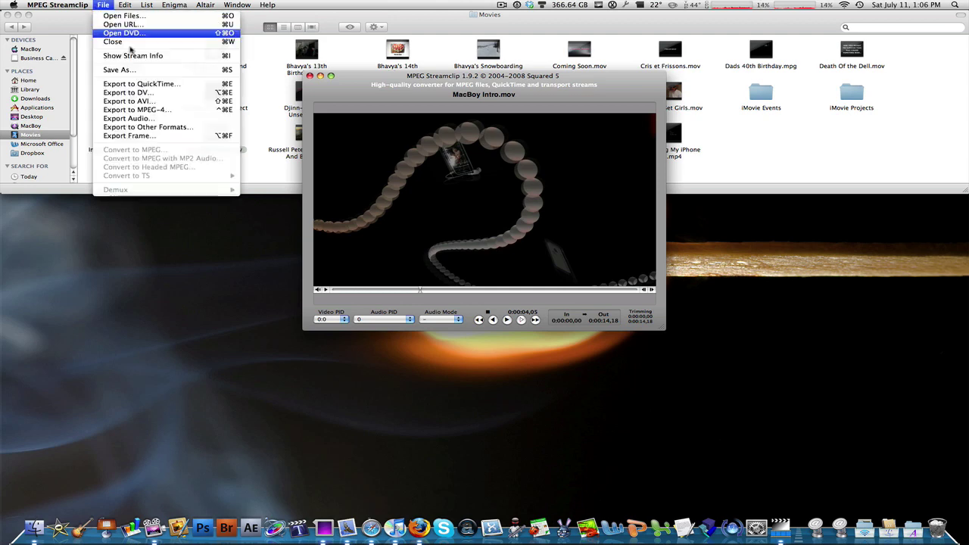
{"action": "left_click", "coordinate": [160, 109]}
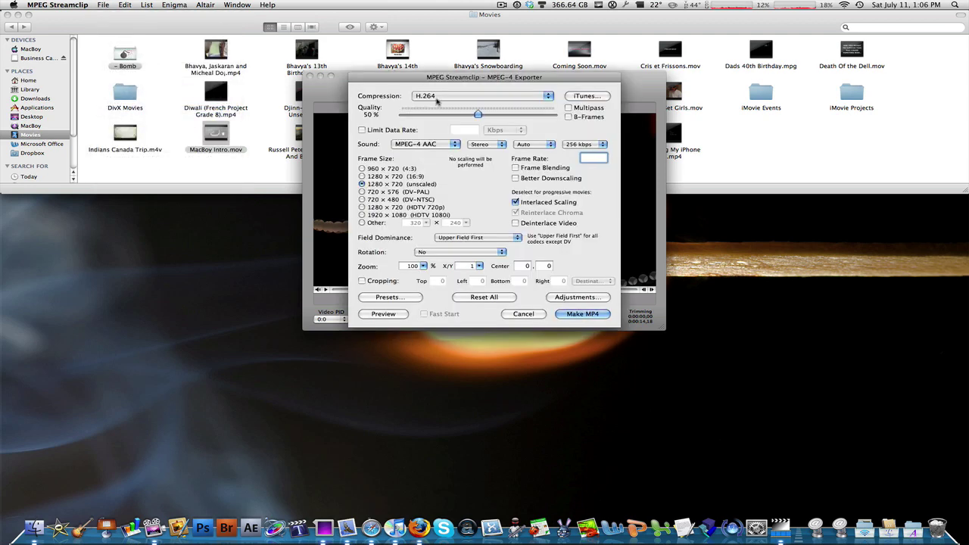
{"action": "left_click", "coordinate": [437, 98]}
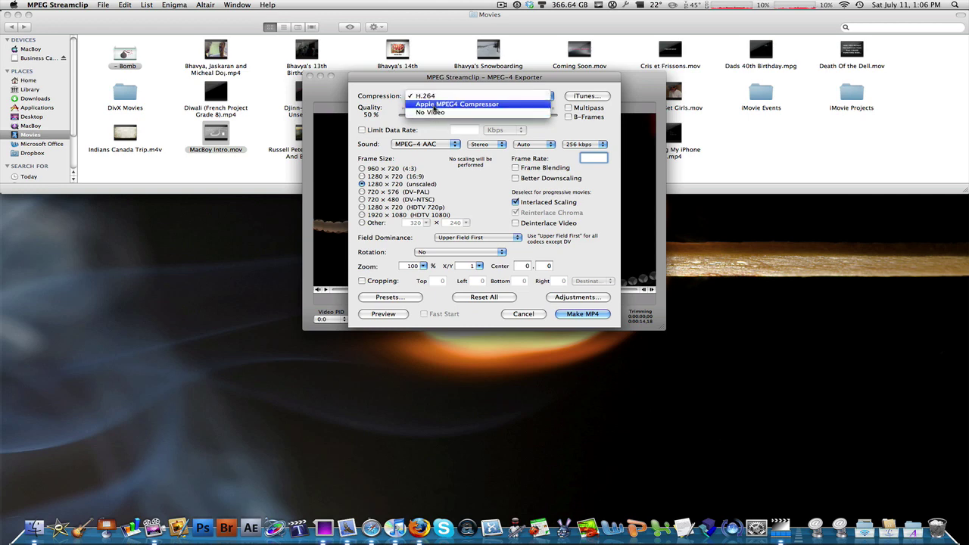
{"action": "left_click", "coordinate": [523, 128]}
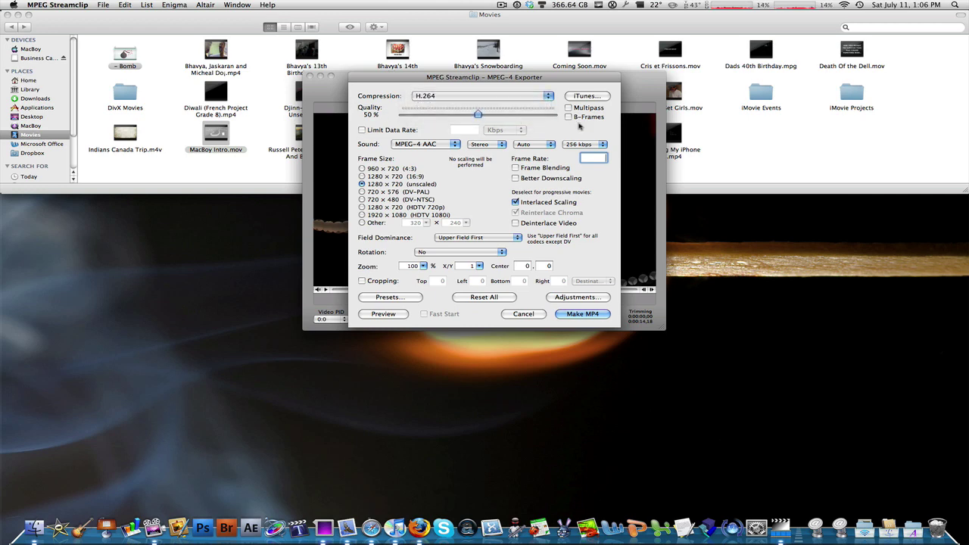
{"action": "left_click", "coordinate": [556, 115]}
{"action": "type", "text": "150"}
{"action": "key", "text": "BackSpace"}
{"action": "key", "text": "BackSpace"}
{"action": "type", "text": "00"}
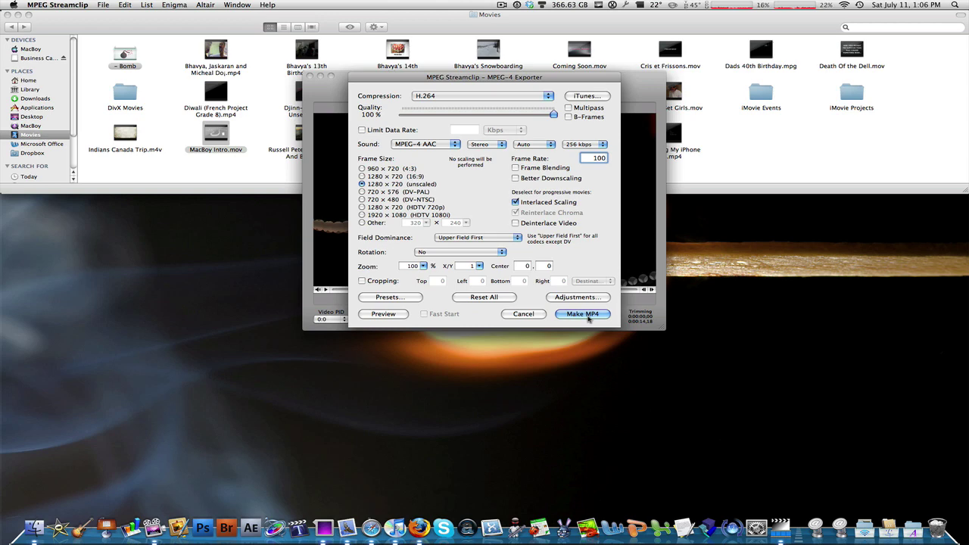
{"action": "left_click", "coordinate": [588, 314]}
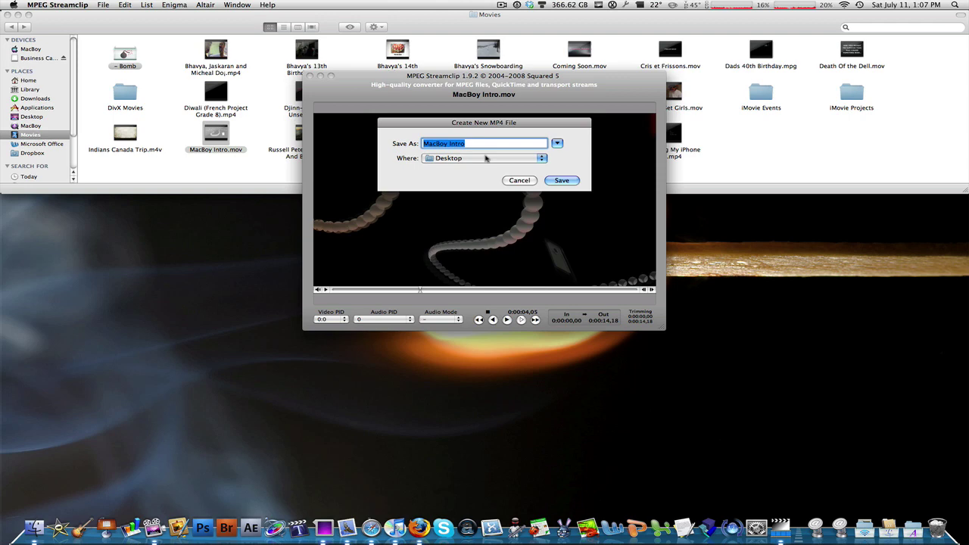
- Save MacBoy Intro.mp4 to the Desktop, start encoding, and quit MPEG Streamclip
{"action": "left_click", "coordinate": [561, 180]}
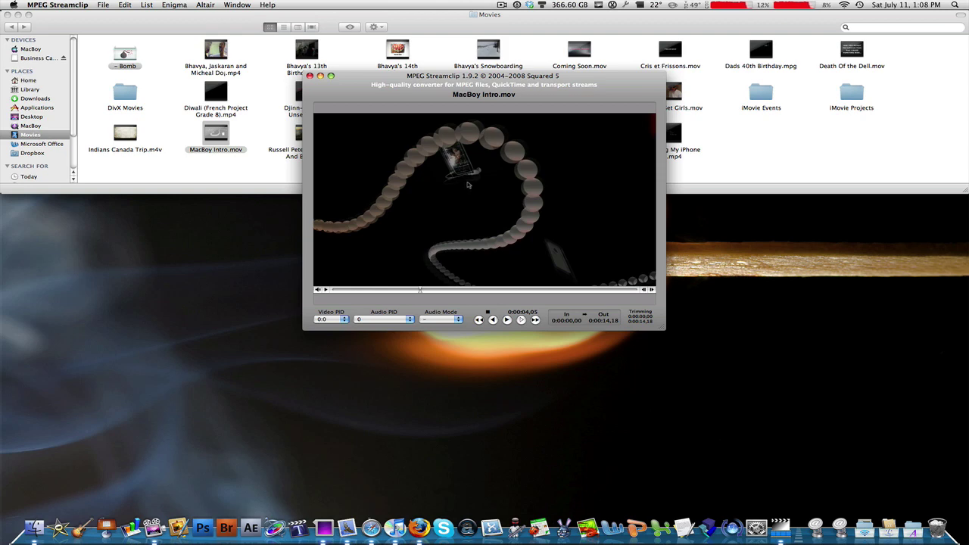
{"action": "key", "text": "super+q"}
- Close the Finder window and Quick Look MacBoy Intro.mp4 on the desktop
{"action": "key", "text": "super+w"}
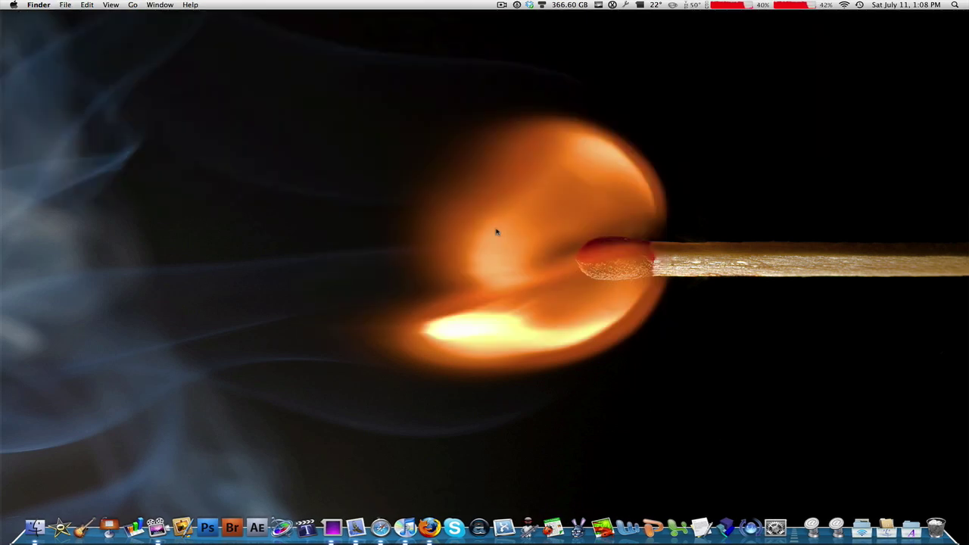
{"action": "left_click", "coordinate": [760, 461]}
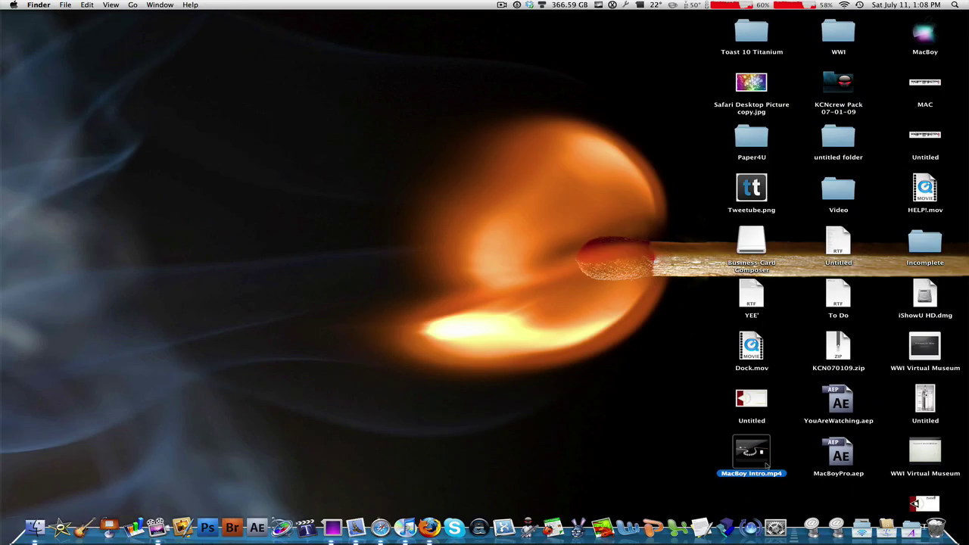
{"action": "key", "text": "space"}
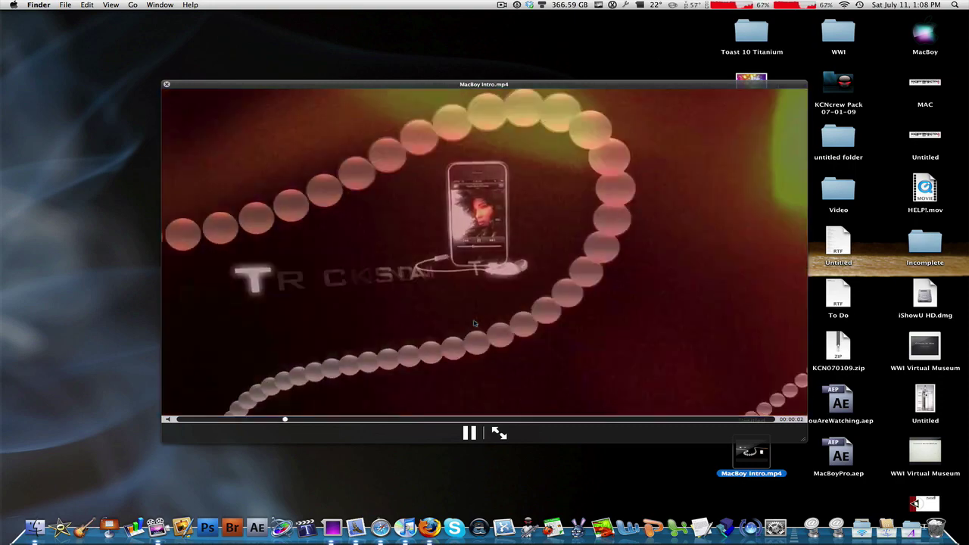
{"action": "key", "text": "space"}
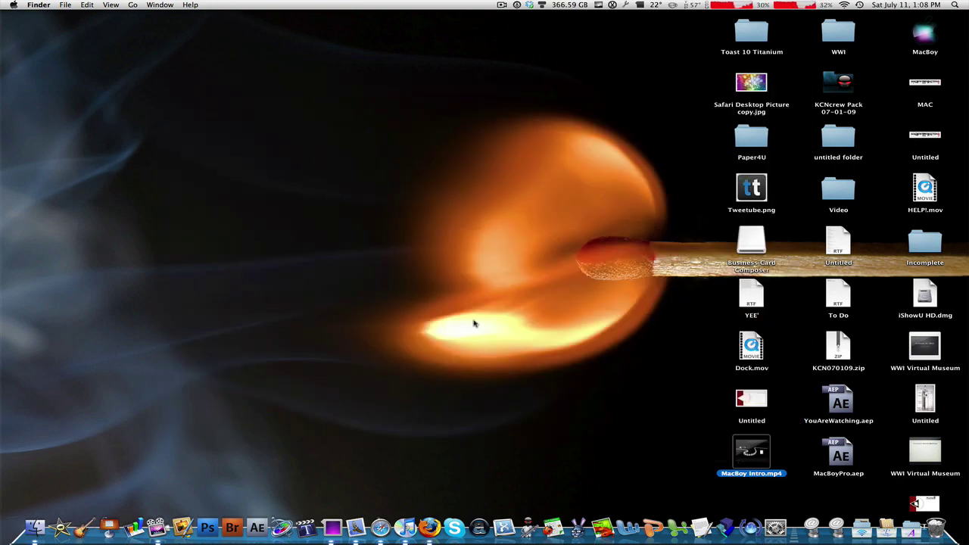